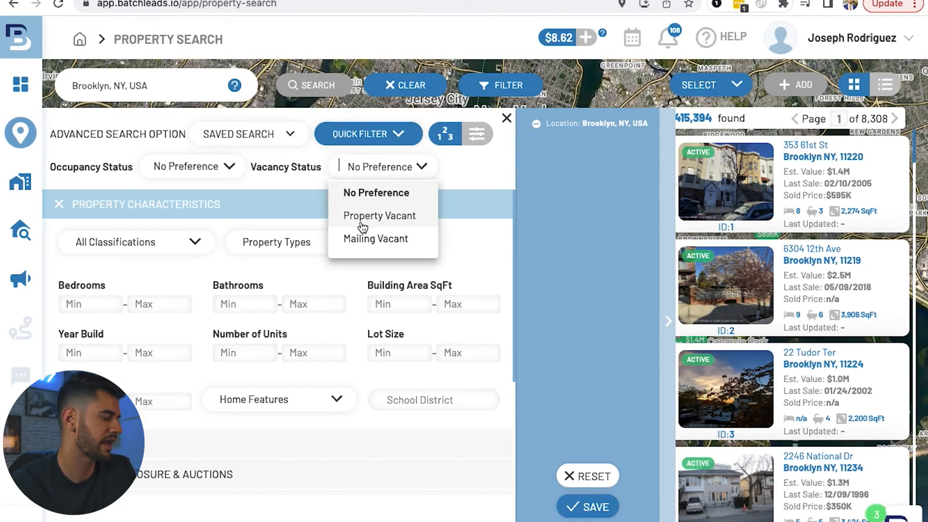
Step: Set the occupancy status to Absentee Owner, including both Absentee In State and Absentee Out State
left_click(179, 166)
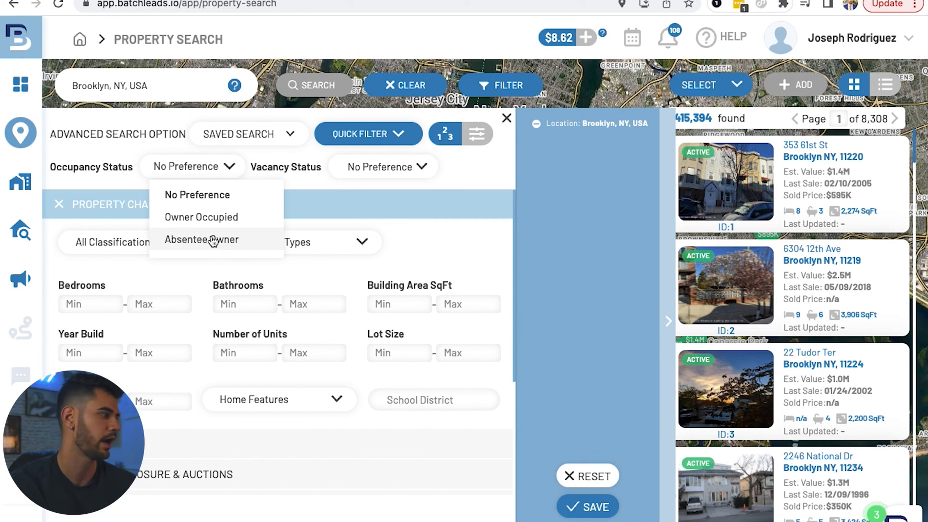
left_click(214, 241)
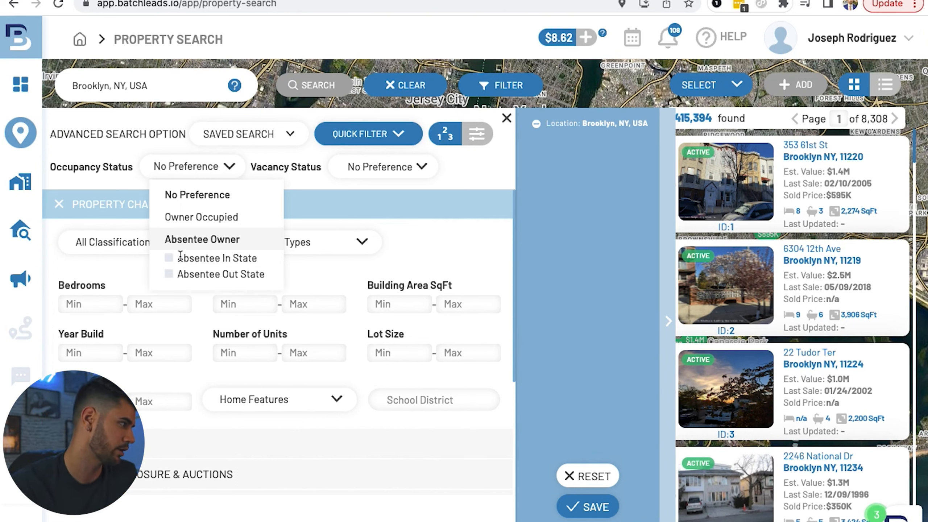
left_click(169, 259)
left_click(170, 274)
left_click(432, 269)
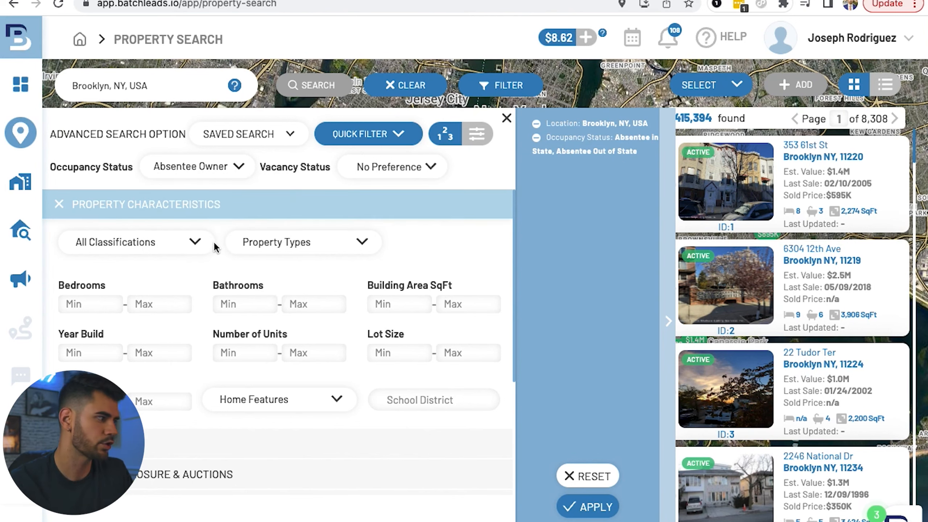
Step: Set the minimum years of ownership to 5 in the ownership info filters
scroll(230, 293, "down", 1)
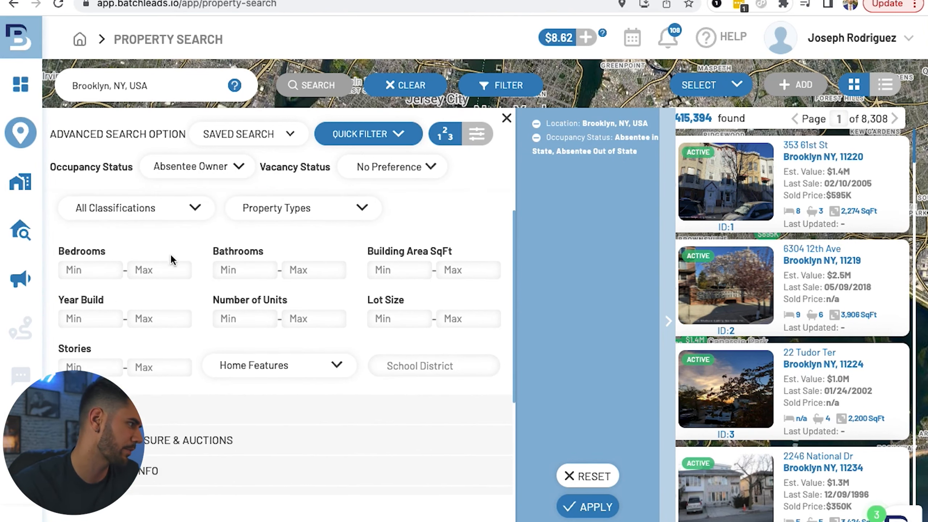
scroll(216, 270, "up", 1)
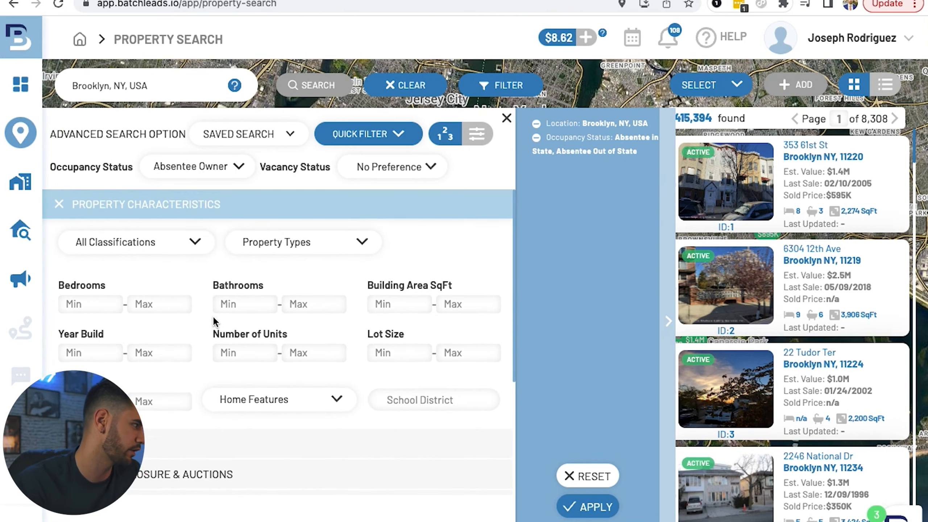
scroll(216, 322, "down", 1)
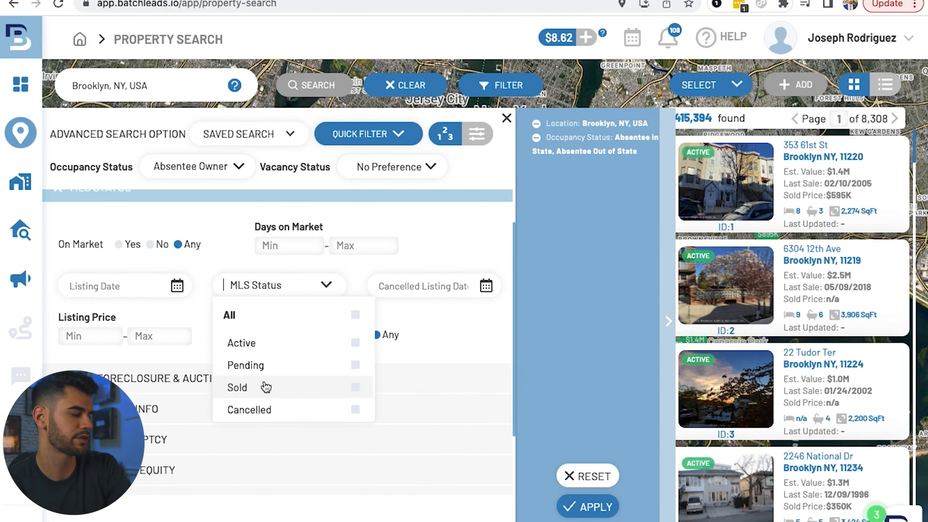
left_click(463, 269)
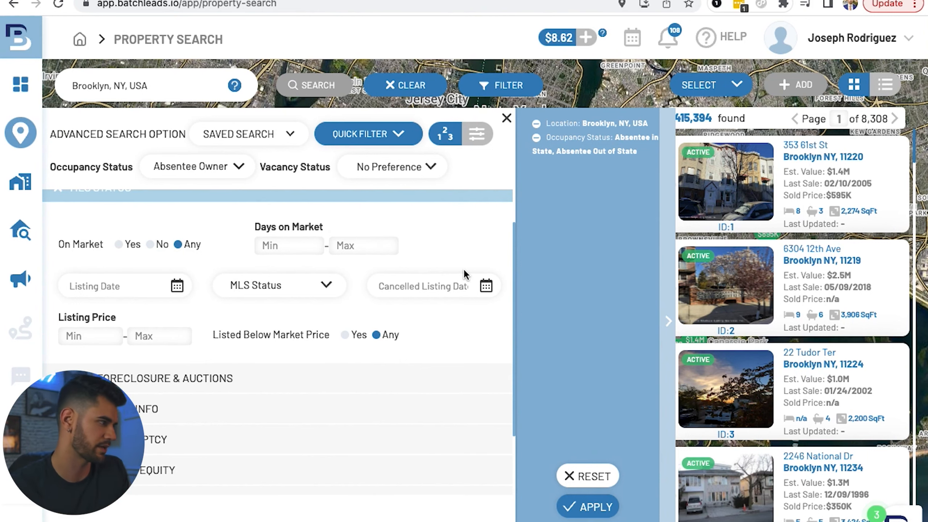
left_click(284, 247)
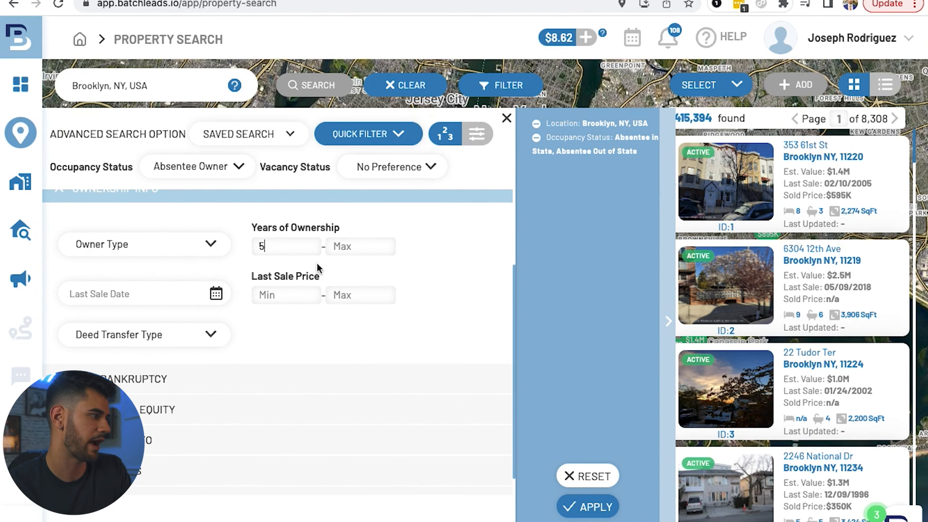
Step: Review the filter options offered for valuation and equity, mortgage info, cash buyers and demographics
scroll(374, 223, "down", 1)
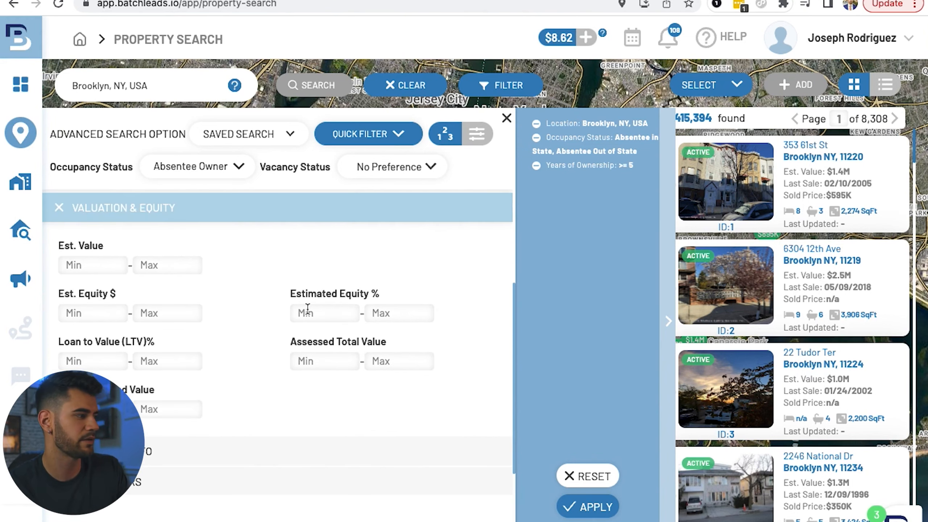
scroll(248, 346, "down", 2)
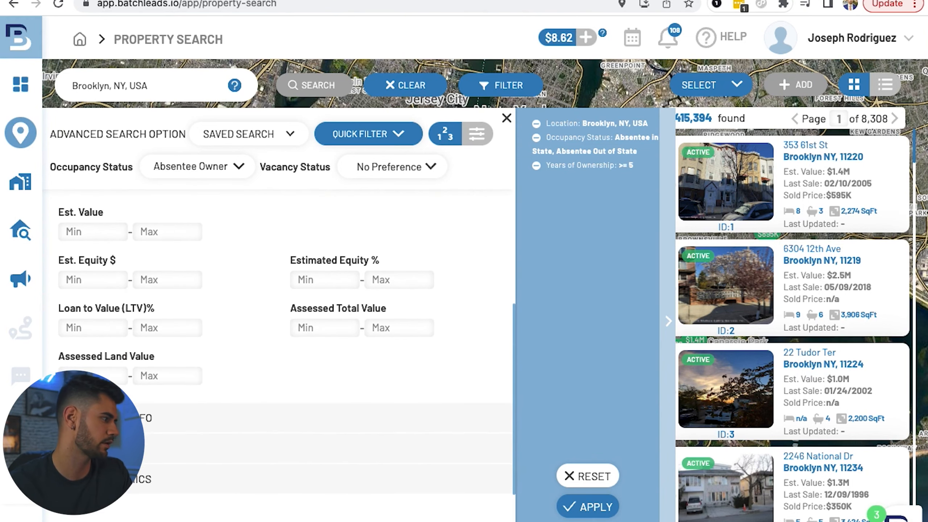
left_click(157, 420)
left_click(154, 446)
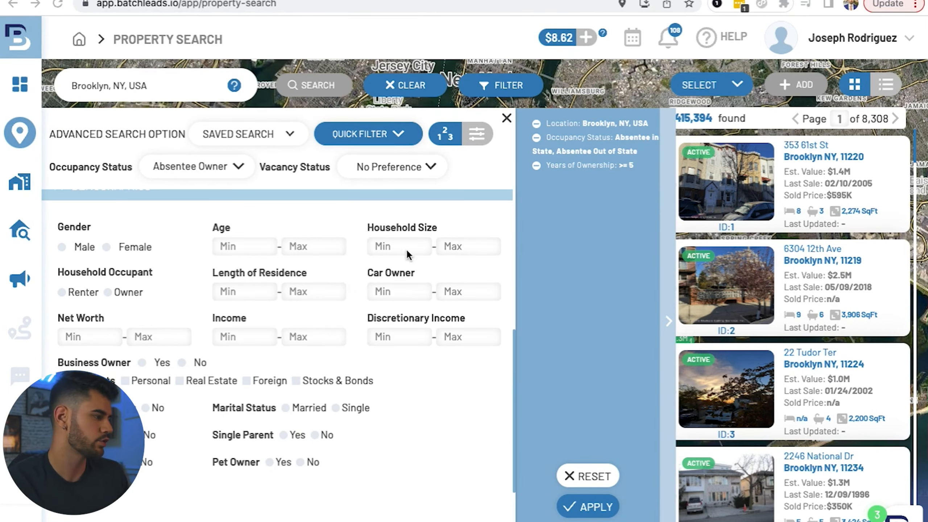
scroll(232, 335, "down", 1)
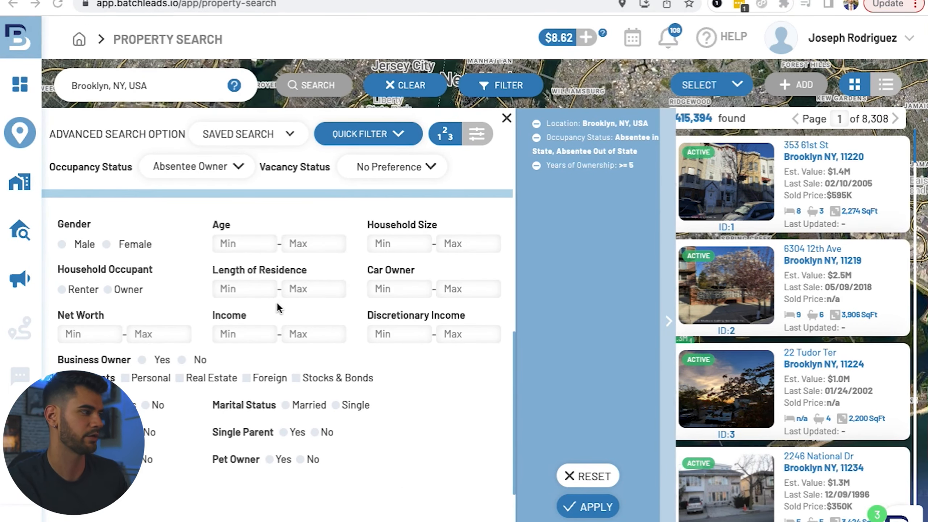
scroll(235, 343, "up", 3)
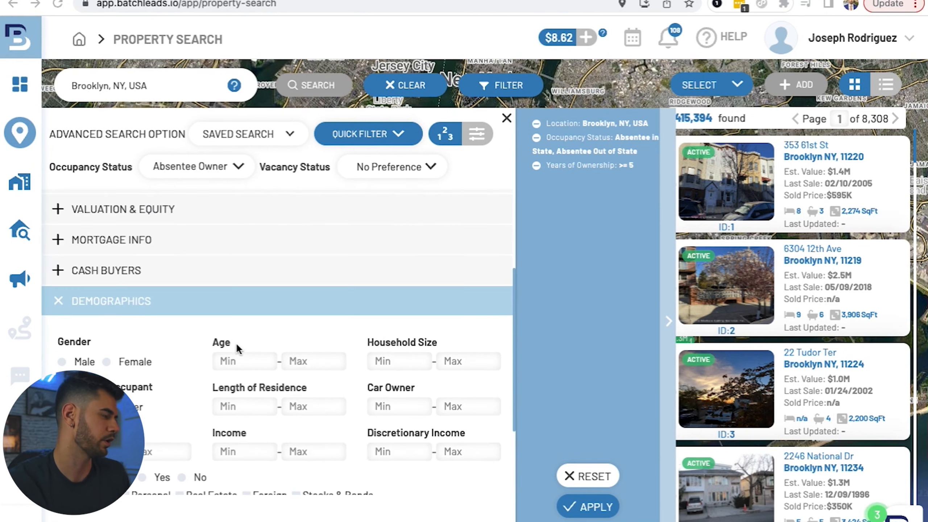
scroll(235, 366, "down", 2)
scroll(235, 383, "down", 1)
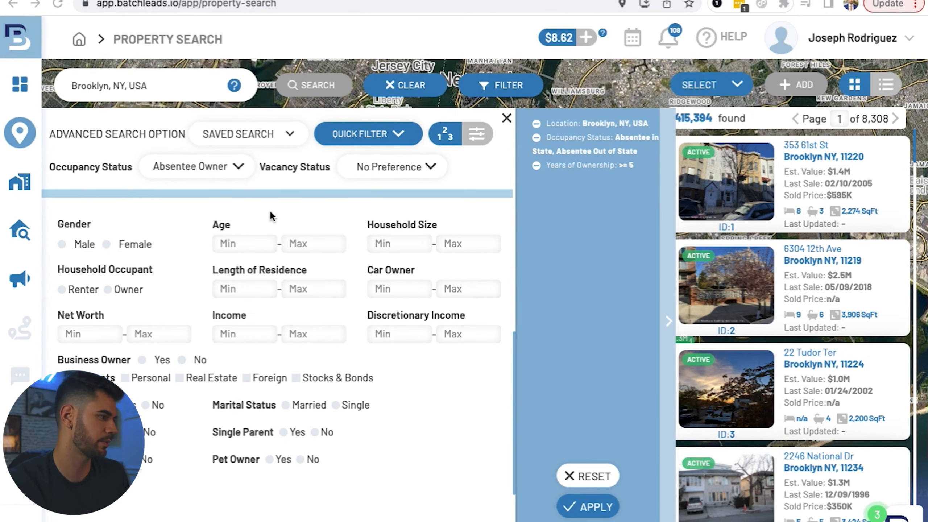
scroll(238, 279, "up", 10)
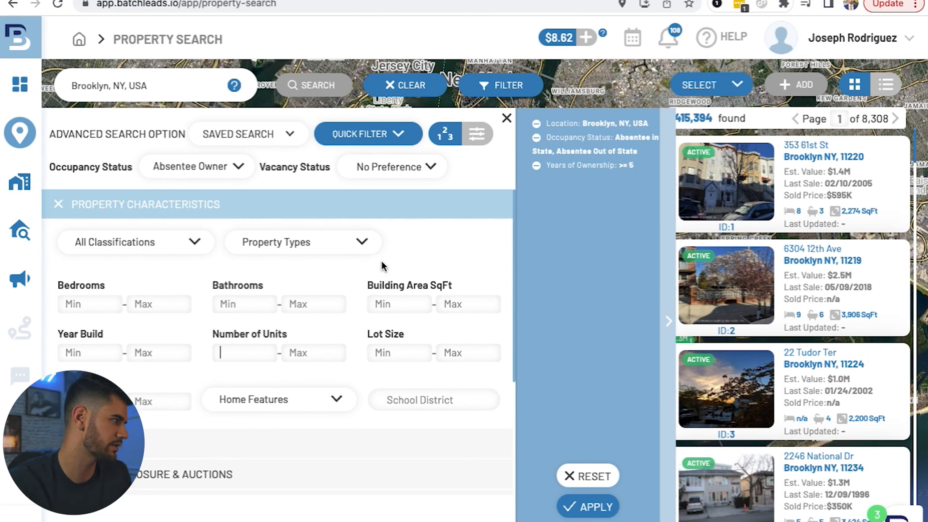
Step: Check the available property types and classifications, leave them unrestricted, and apply the occupancy and ownership filters
left_click(305, 242)
left_click(146, 242)
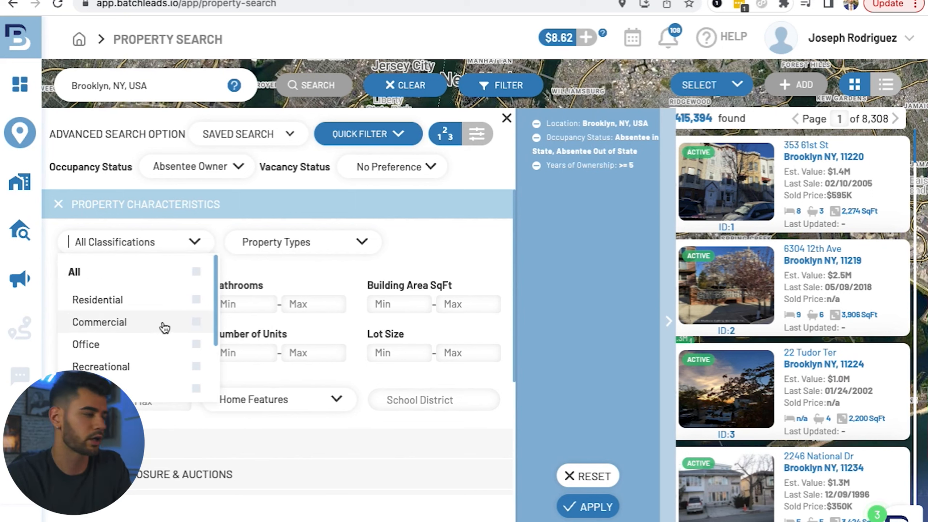
left_click(490, 378)
left_click(578, 507)
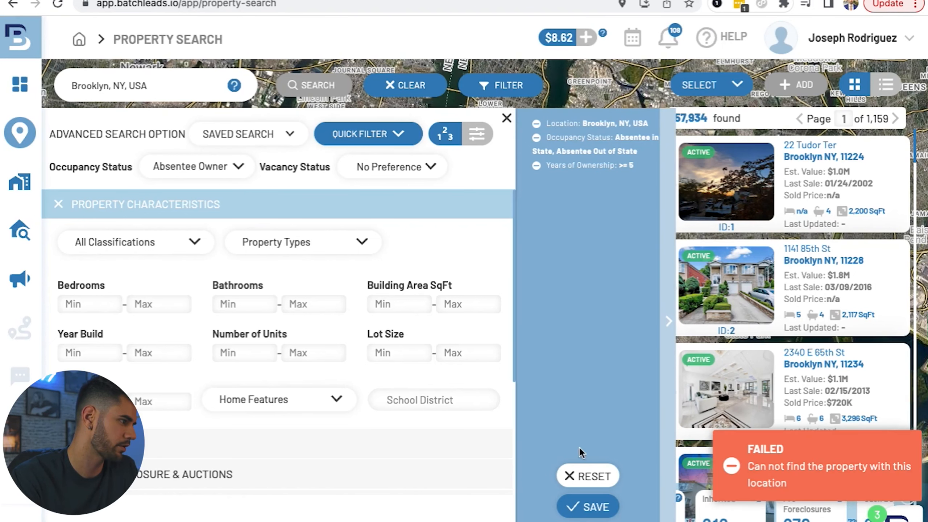
Step: Set the minimum number of units to 3, apply it to the Brooklyn search, and close the filter options
scroll(256, 329, "down", 1)
left_click(235, 323)
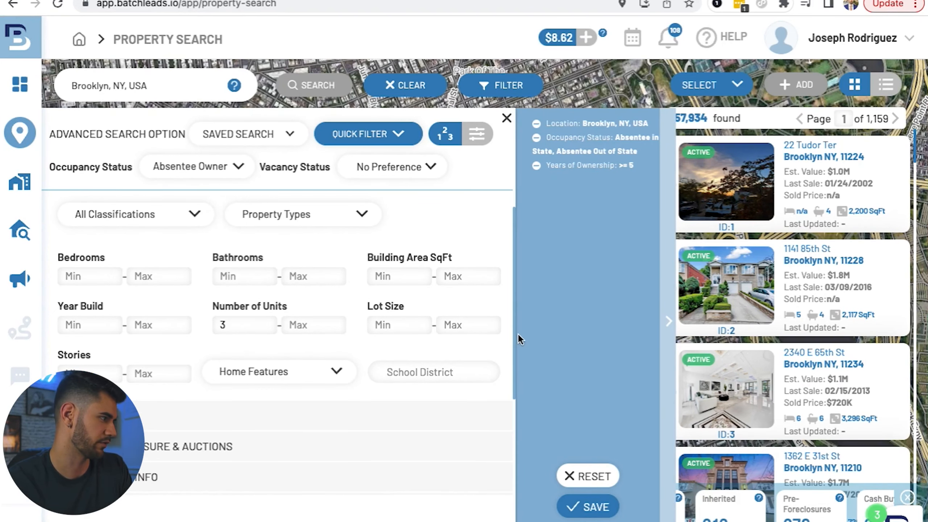
left_click(415, 325)
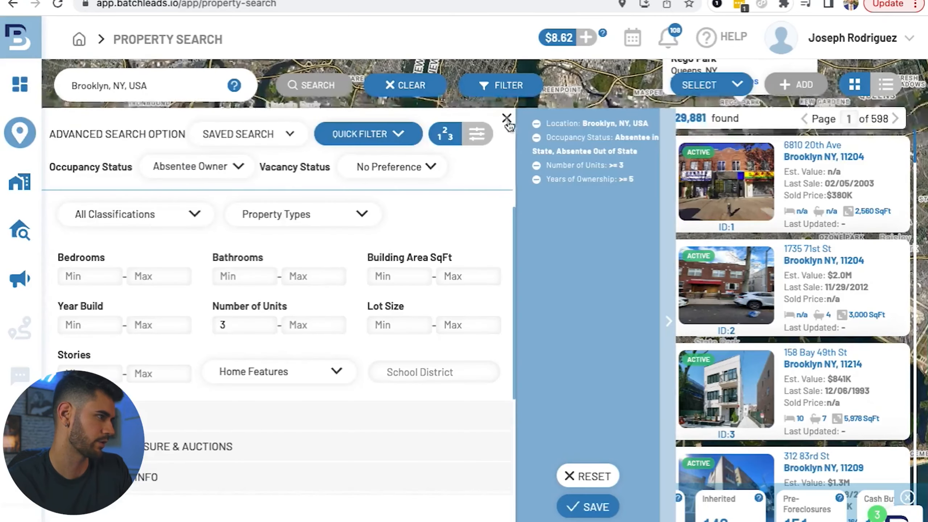
left_click(507, 119)
Step: Select a custom range of 0 to 1000 properties from the search results
left_click(712, 86)
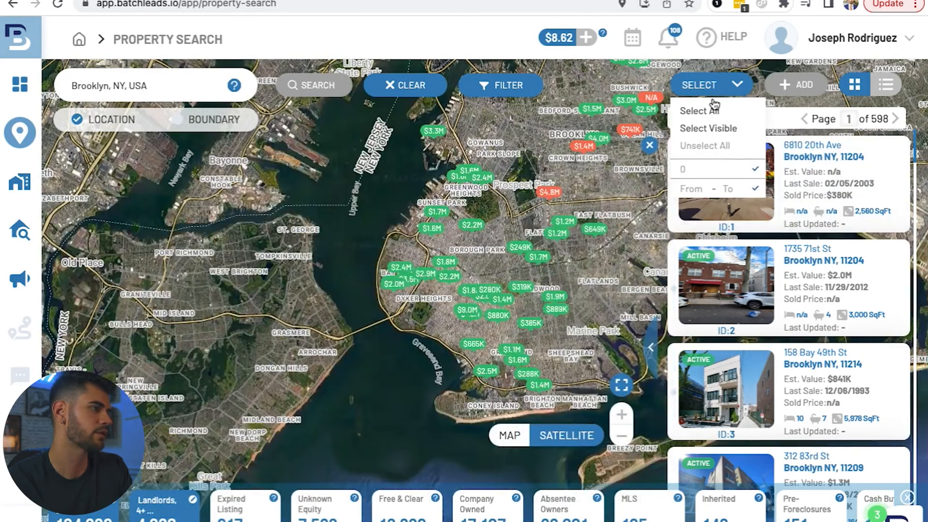
left_click(713, 109)
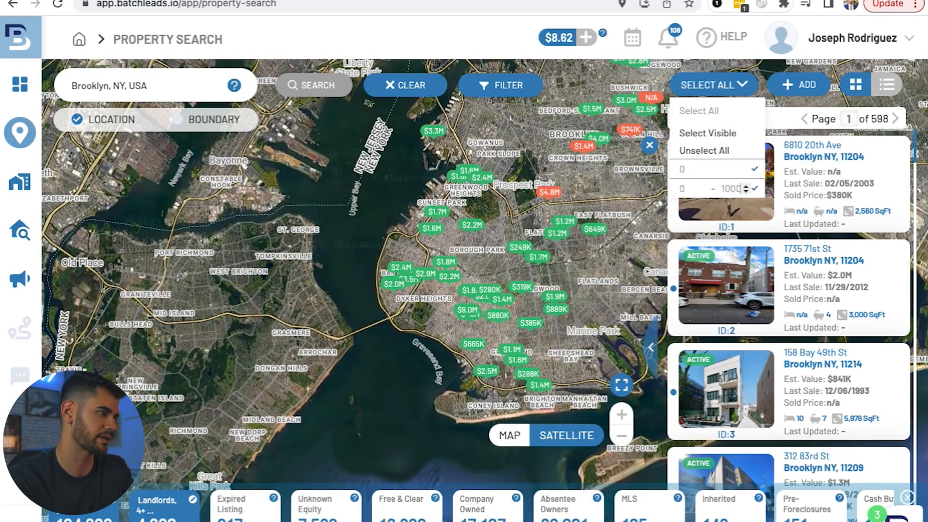
left_click(755, 189)
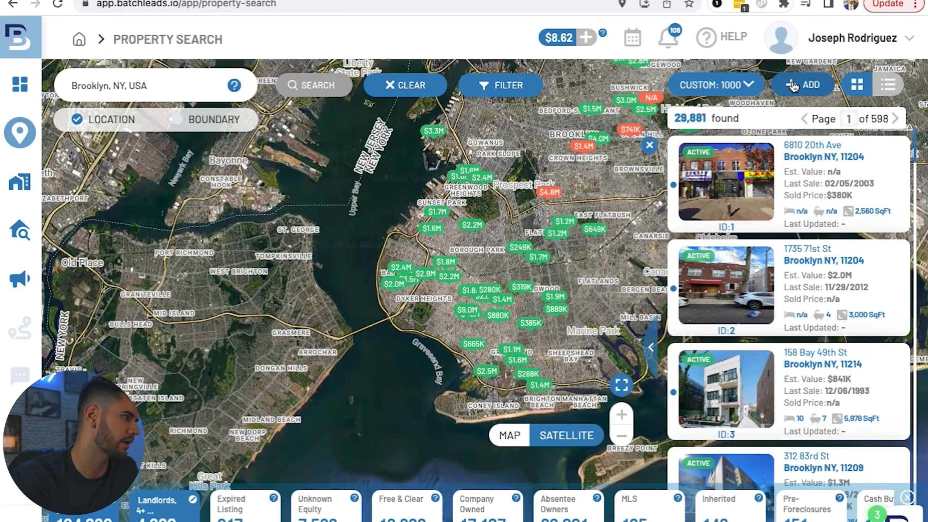
left_click(792, 87)
left_click(489, 103)
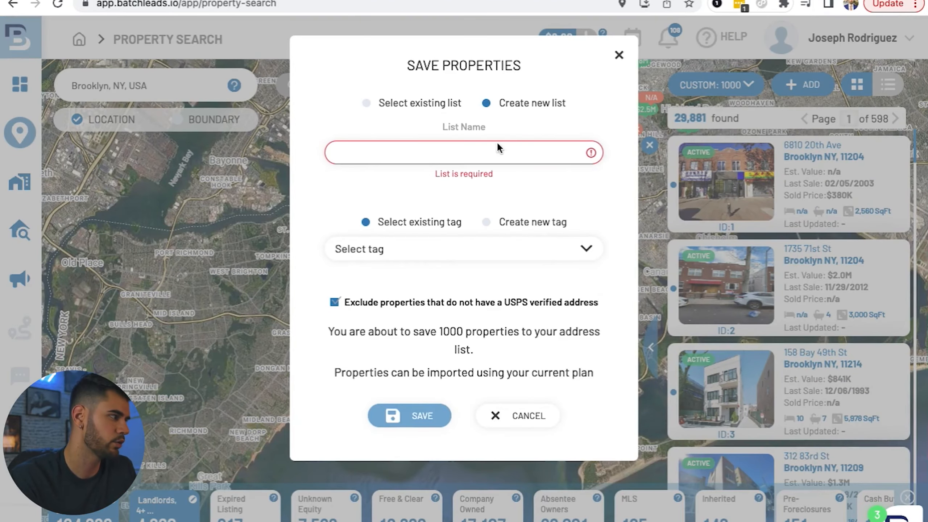
left_click(389, 103)
left_click(514, 107)
left_click(492, 222)
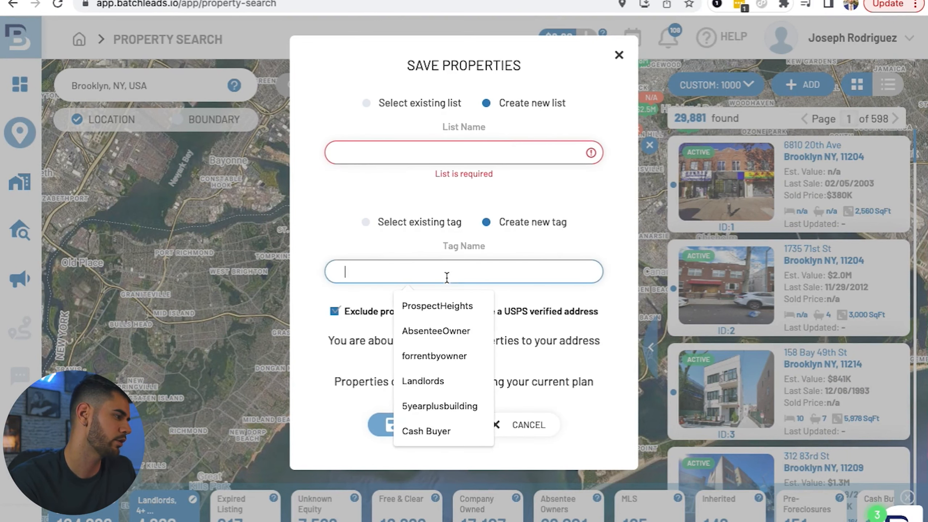
left_click(419, 229)
left_click(381, 256)
scroll(414, 344, "down", 1)
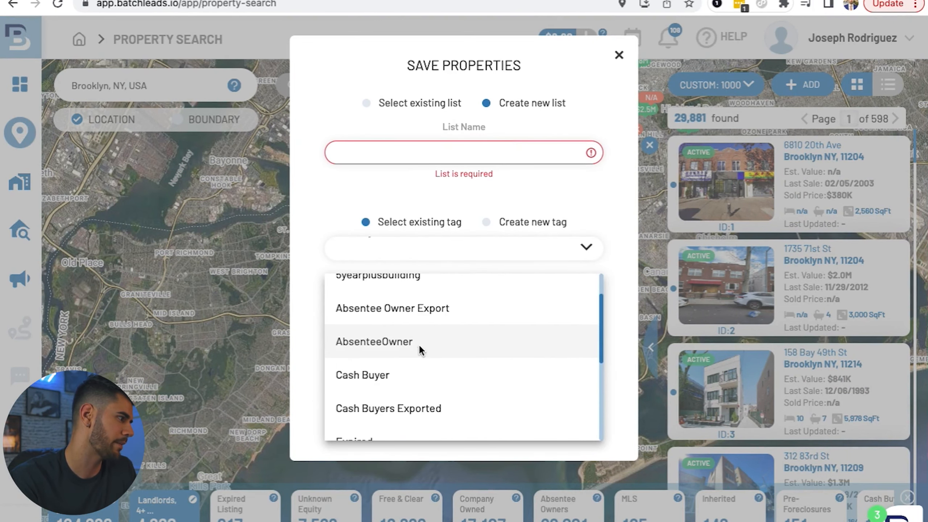
left_click(420, 347)
left_click(491, 420)
Step: Go to My Lists and bring up the filter options for the saved properties
mouse_move(25, 242)
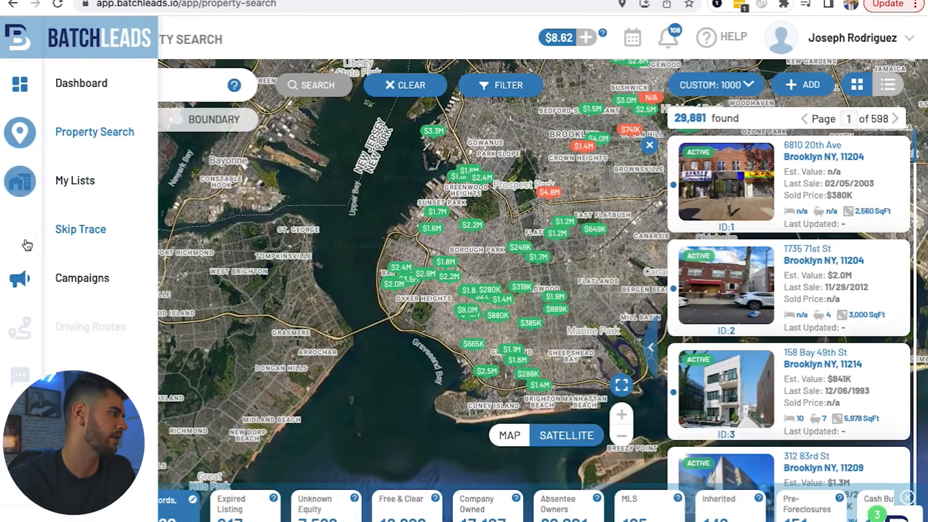
left_click(24, 201)
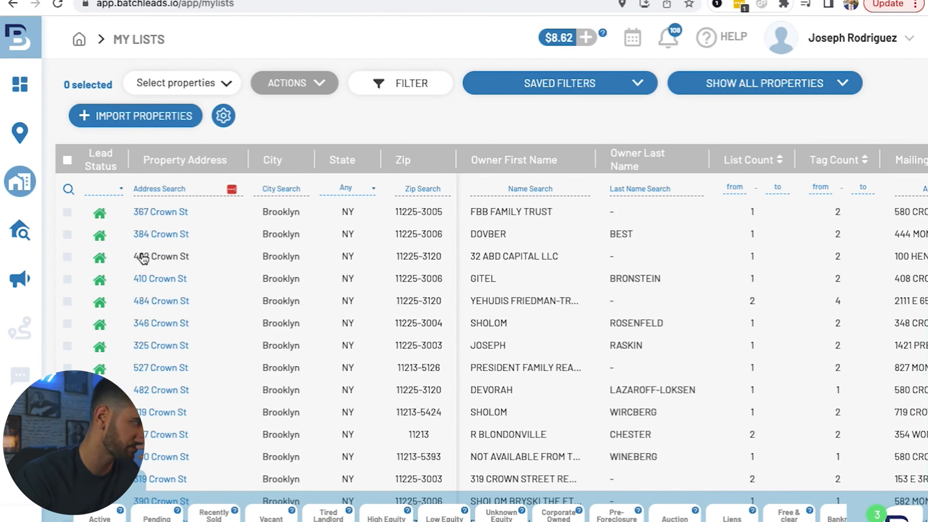
left_click(176, 85)
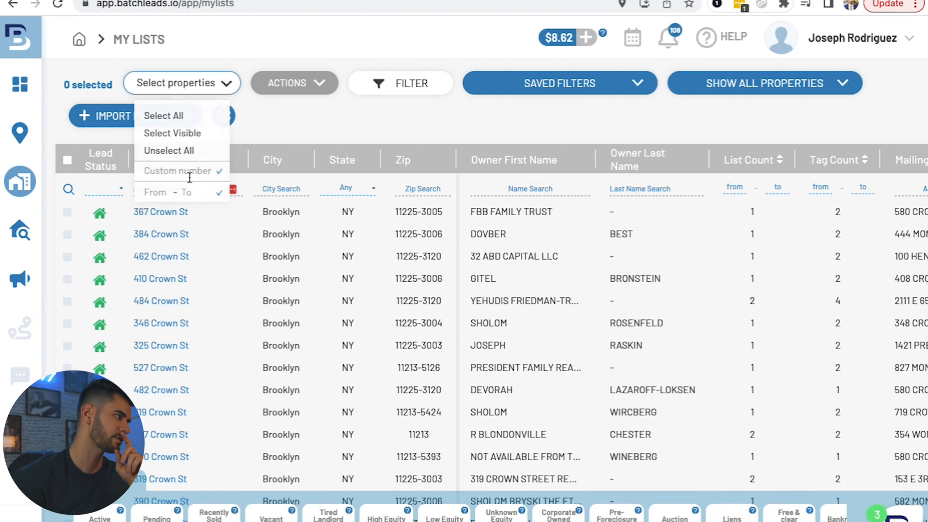
left_click(395, 91)
left_click(224, 174)
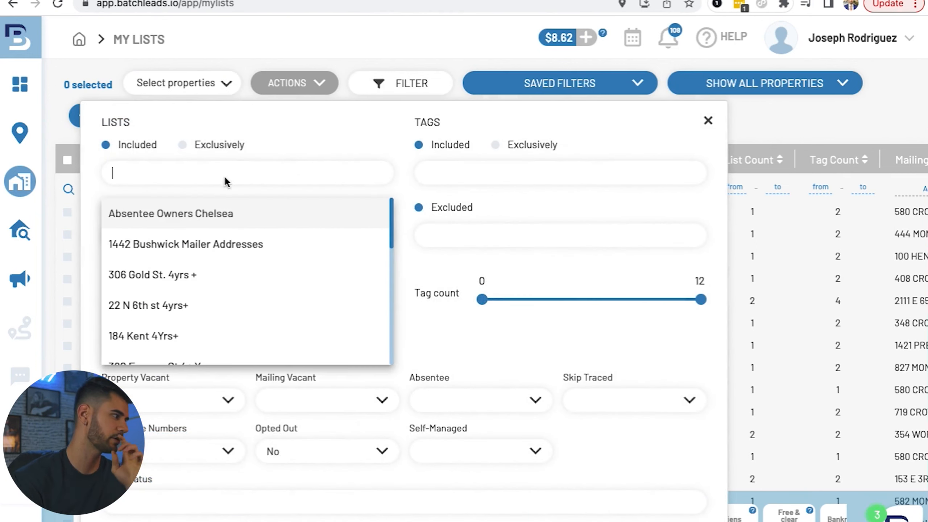
left_click(201, 213)
left_click(198, 235)
scroll(209, 334, "down", 4)
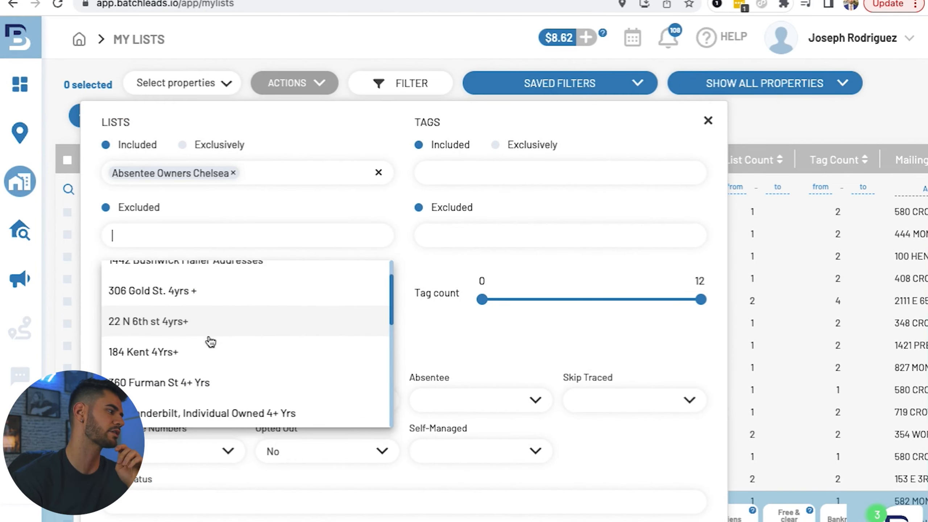
scroll(204, 351, "up", 4)
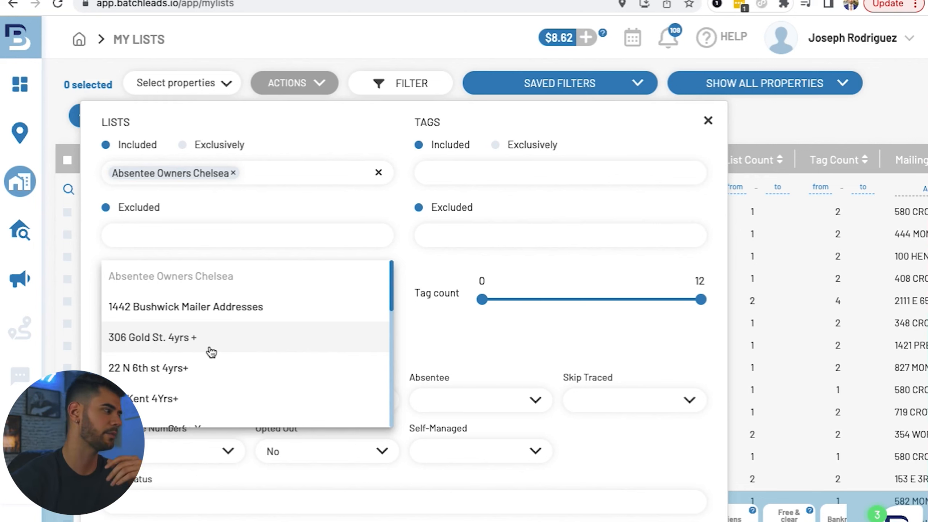
left_click(181, 346)
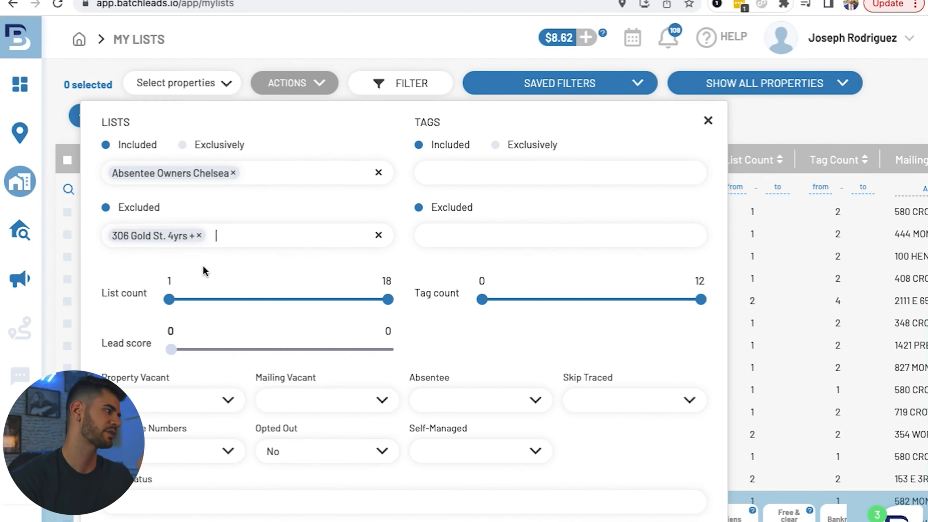
Step: Apply the list filter and select all the visible properties in the filtered table
scroll(227, 236, "down", 3)
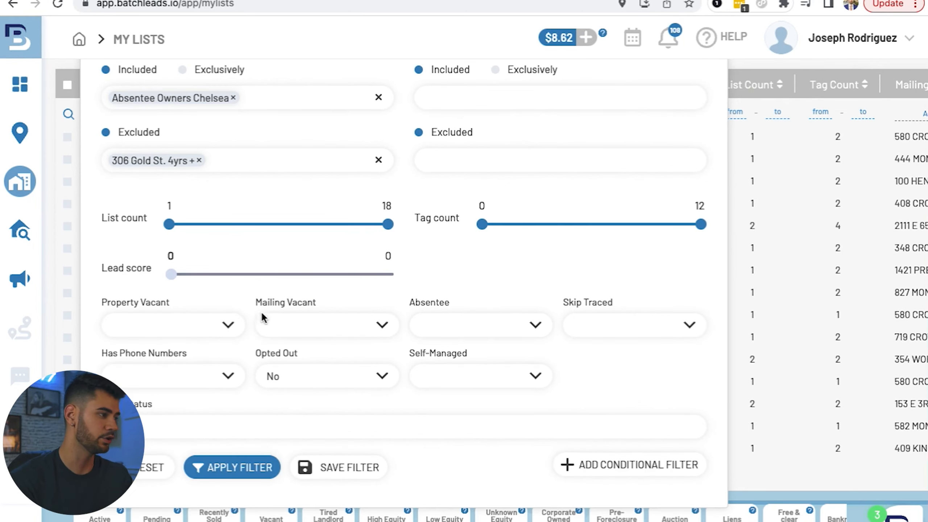
left_click(234, 467)
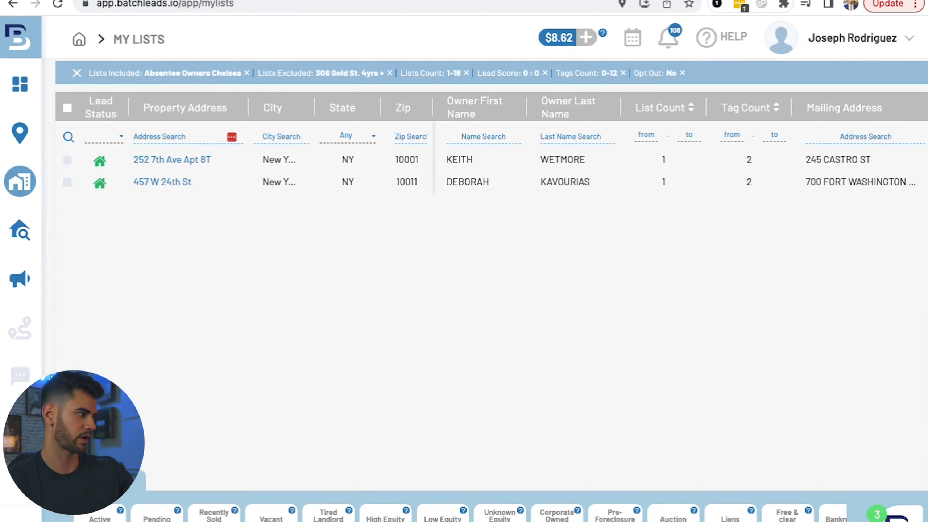
left_click(67, 108)
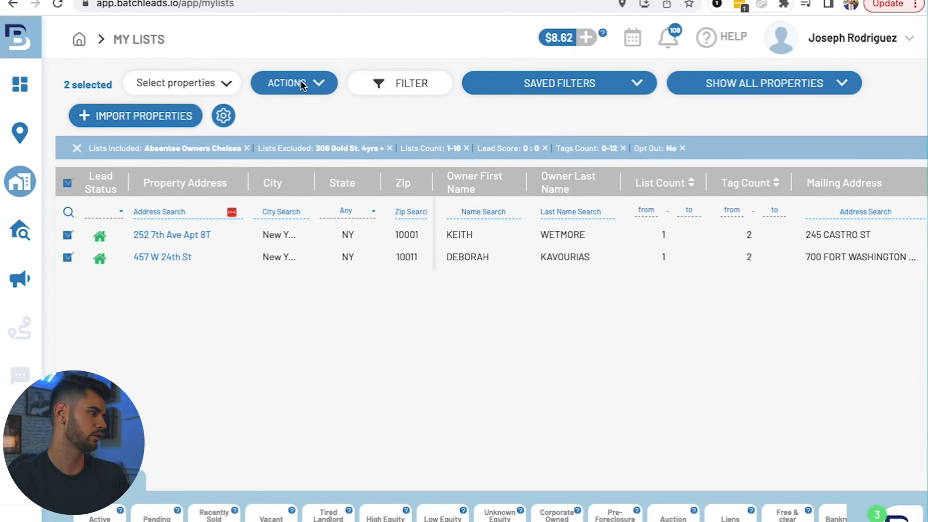
Step: Opt out the two selected properties and clear the table selection
left_click(300, 82)
left_click(278, 305)
left_click(276, 324)
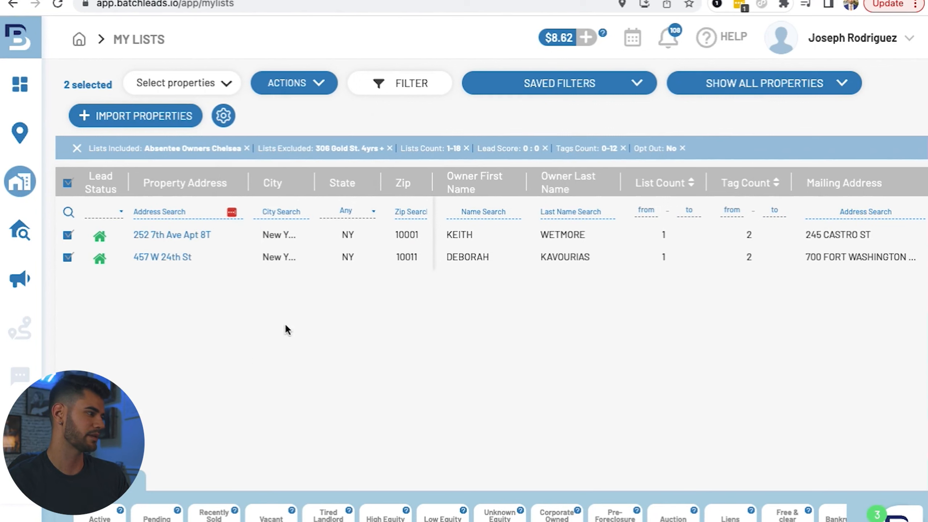
left_click(67, 183)
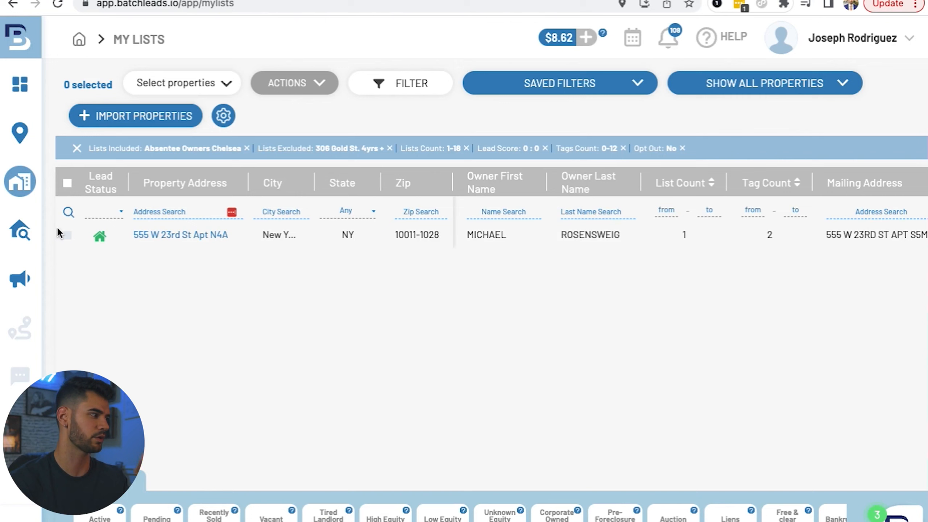
Step: Select the single property in the filtered table and opt it out
left_click(67, 235)
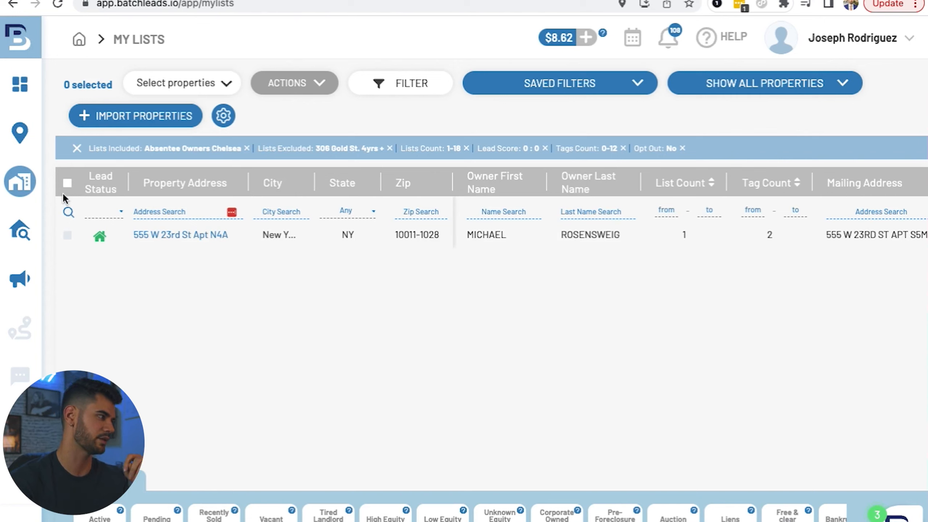
left_click(276, 83)
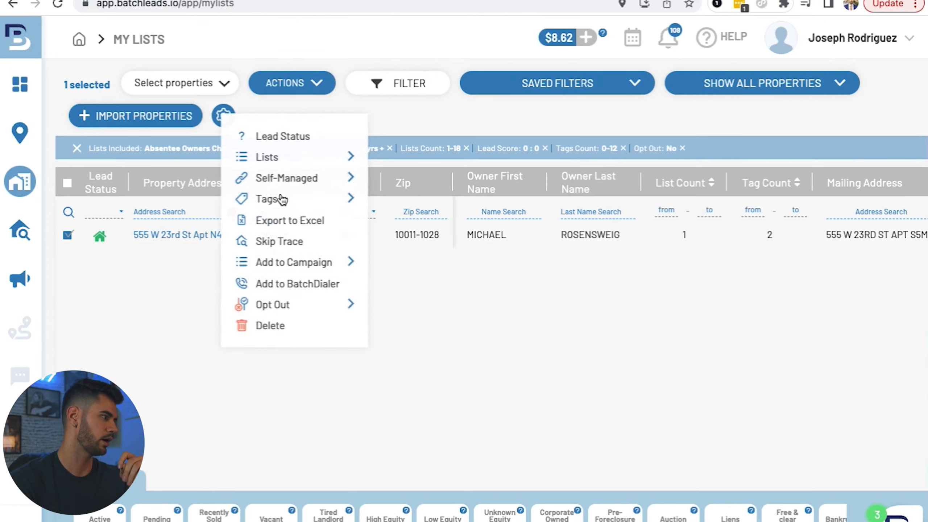
left_click(271, 306)
left_click(273, 338)
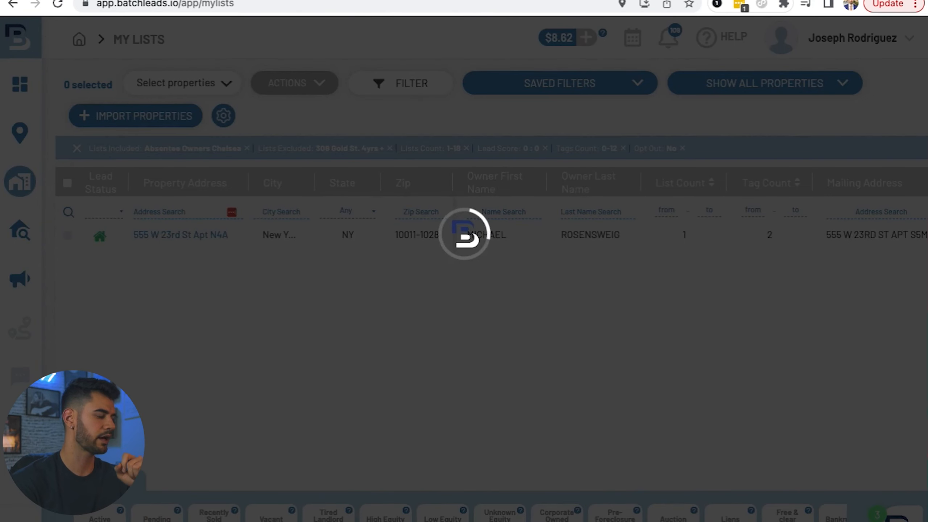
Step: Review the actions available for all the selected Absentee Owners Chelsea properties, including Export to Excel, and look through the table
scroll(103, 227, "down", 1)
scroll(109, 190, "up", 1)
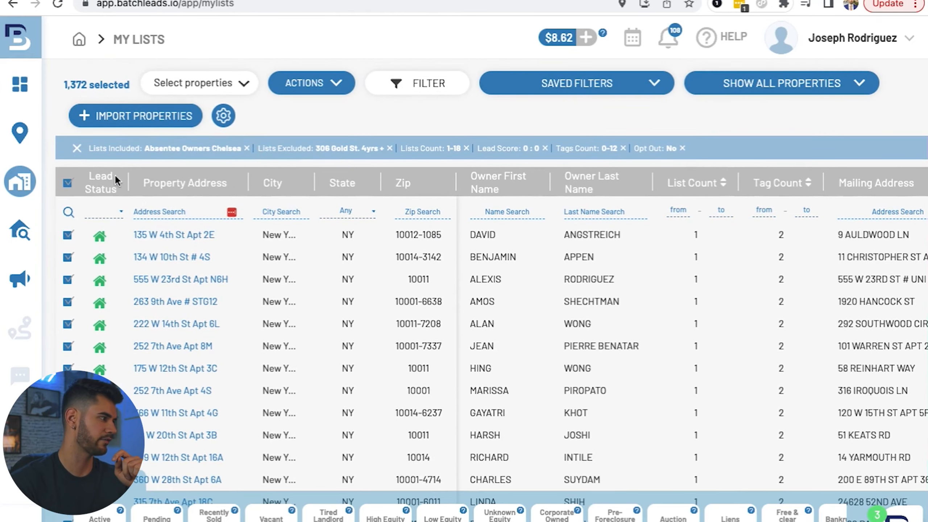
left_click(310, 83)
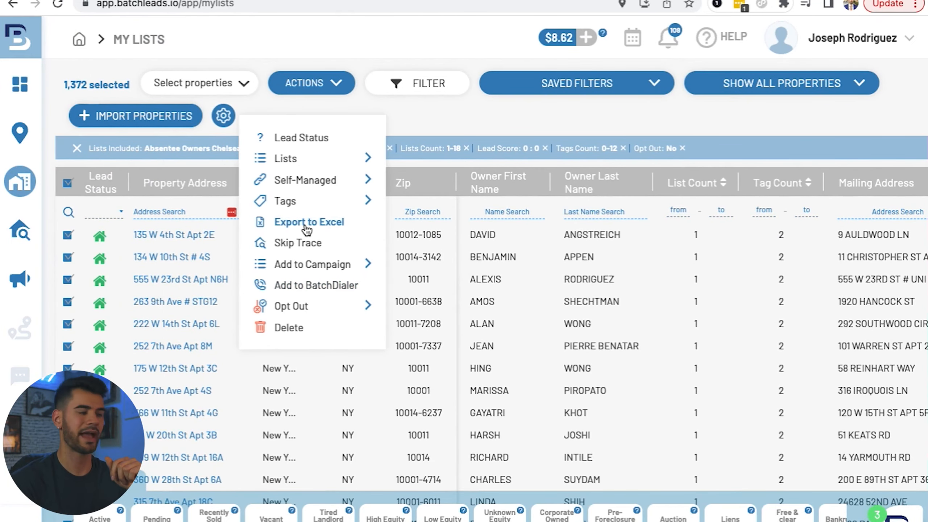
left_click(135, 344)
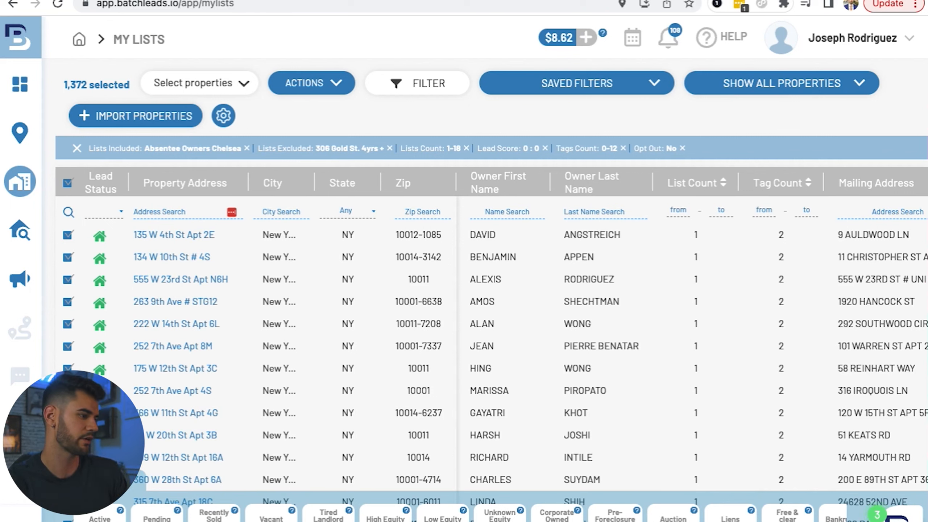
scroll(449, 514, "right", 1)
scroll(449, 514, "left", 1)
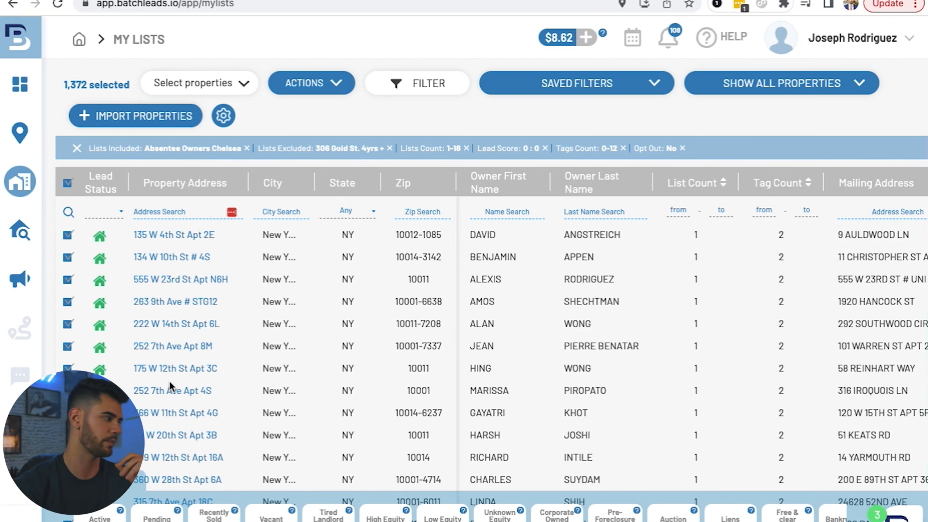
Step: Go to the Import / Export reports and find the Chelsea Absentee Owner file in the export logs
mouse_move(29, 420)
left_click(104, 489)
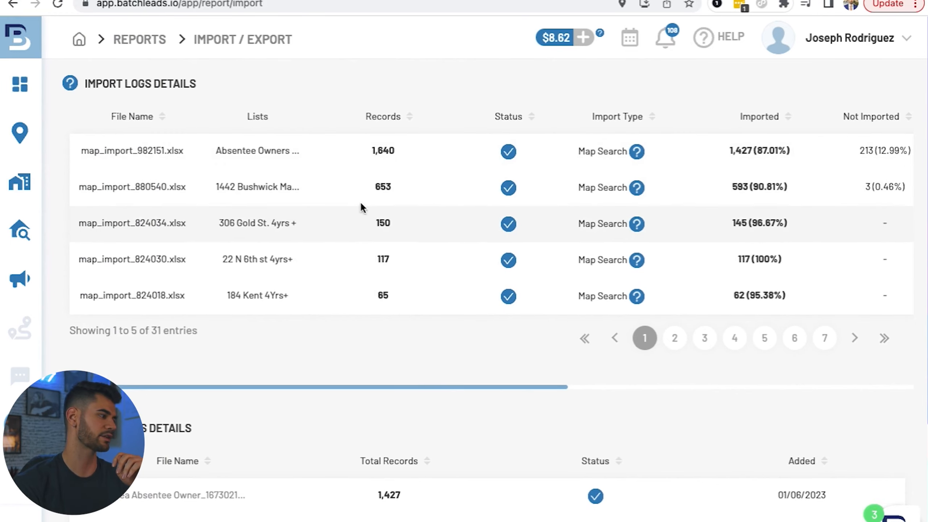
scroll(506, 448, "down", 5)
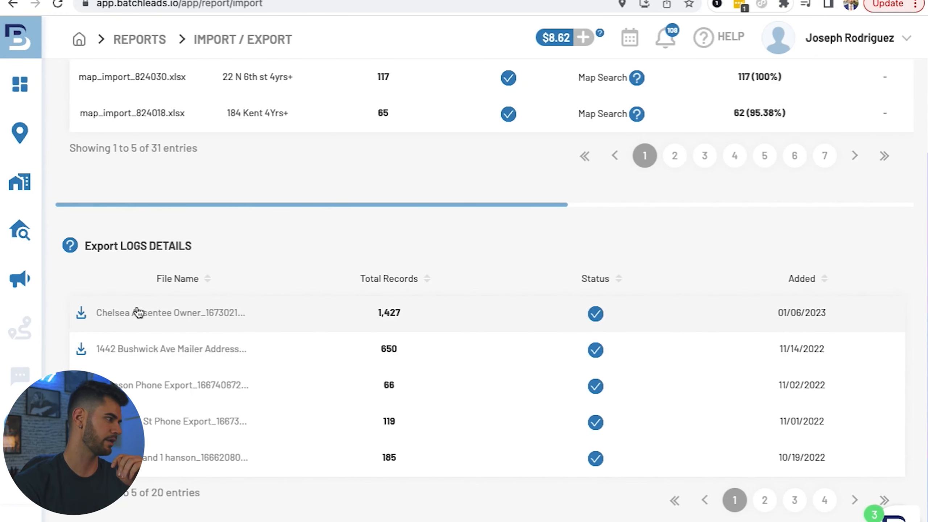